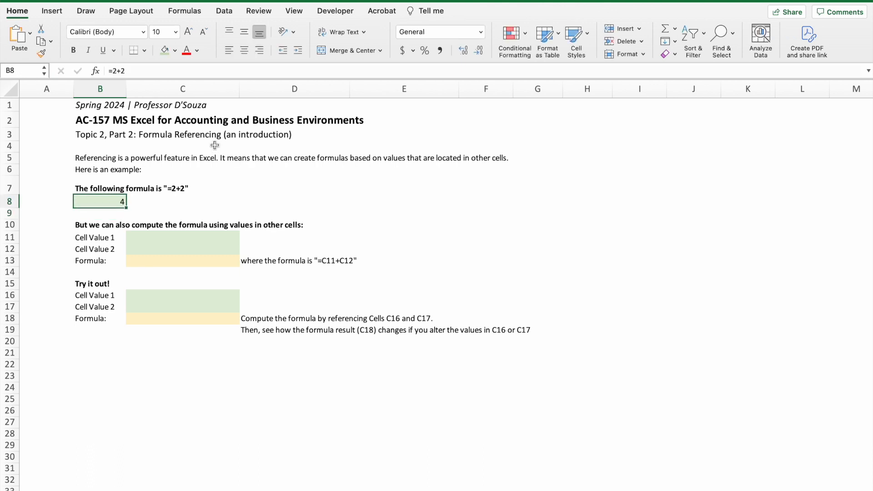
# Inspect the hard-keyed formula stored in cell B8.
pyautogui.moveTo(136, 71); pyautogui.dragTo(109, 71)
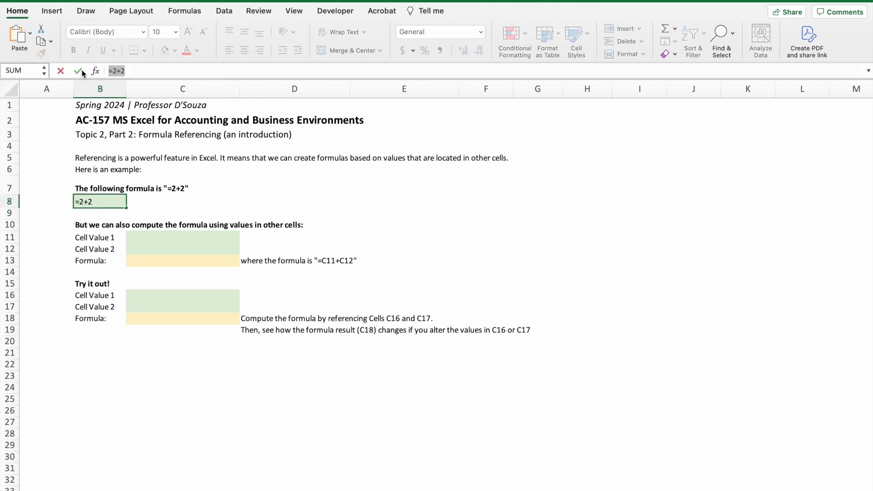
pyautogui.press('Return')
pyautogui.press('Up')
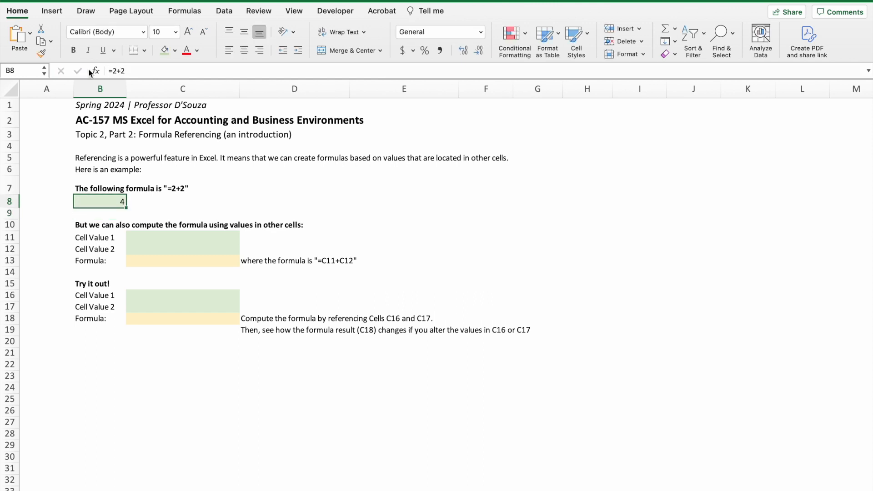
# Enter 2 as Cell Value 1 in C11 and 2 as Cell Value 2 in C12.
pyautogui.click(184, 237)
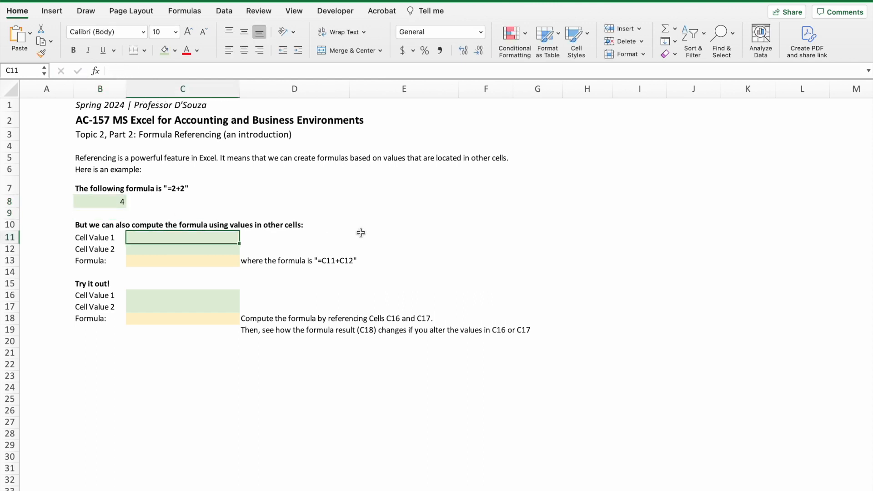
pyautogui.write('2')
pyautogui.press('Return')
pyautogui.write('2')
pyautogui.press('Return')
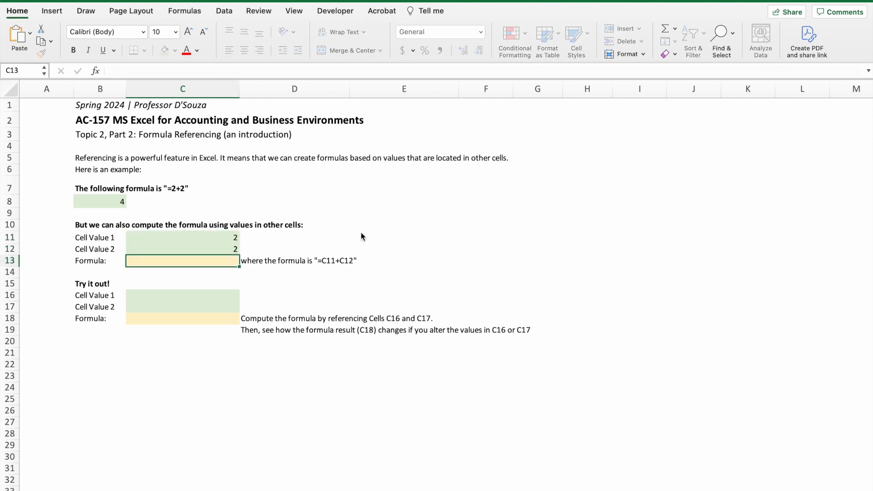
pyautogui.press('Up')
pyautogui.press('Up')
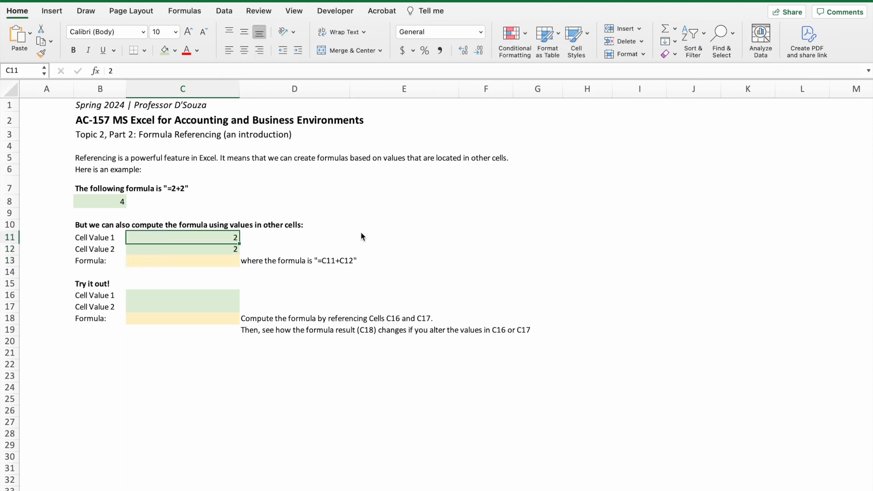
# Add the two values in cell C13 with the cell-reference formula =C11+C12.
pyautogui.press('Down')
pyautogui.press('Down')
pyautogui.write('=')
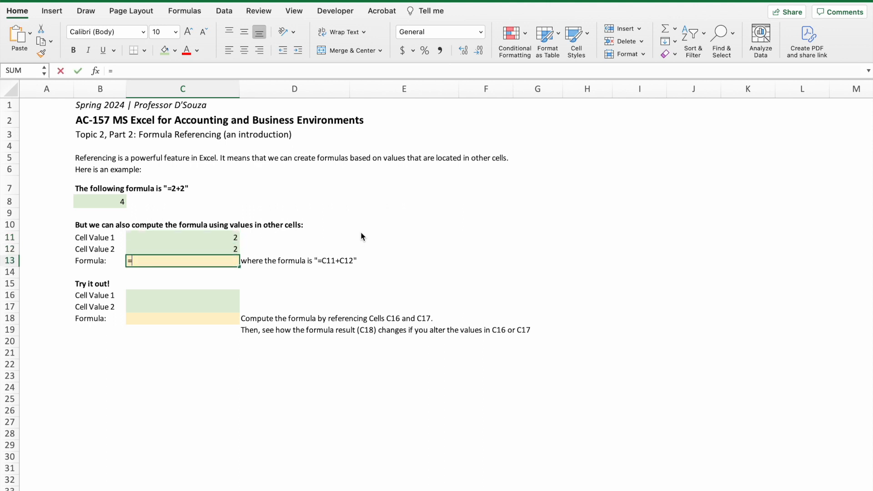
pyautogui.click(232, 237)
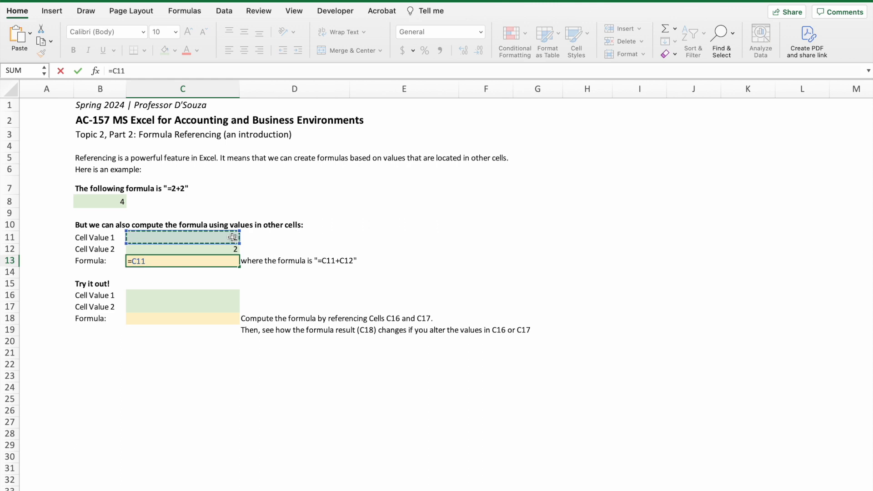
pyautogui.write('+')
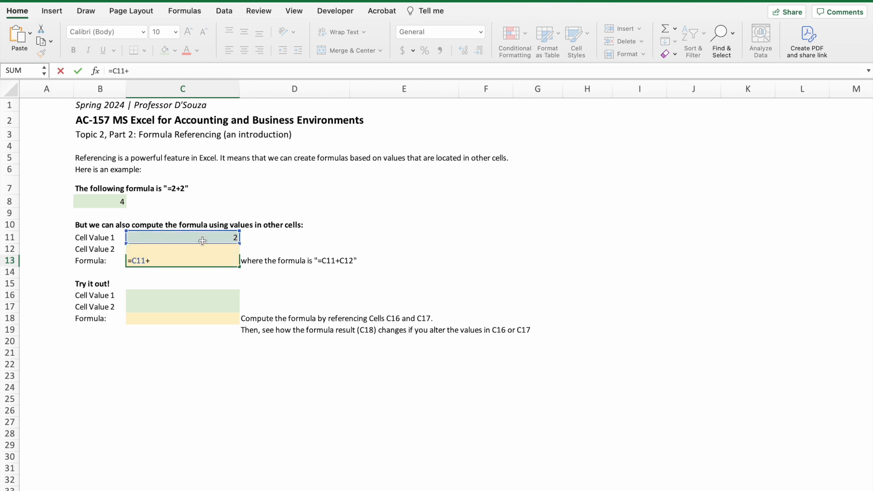
pyautogui.write('C12')
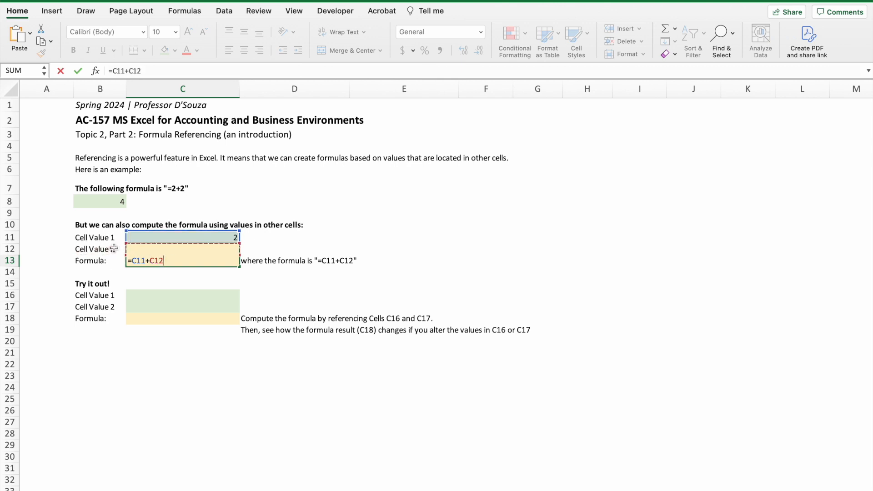
pyautogui.press('Return')
pyautogui.press('Up')
# Compare the formula in B8 with the one in C13 and check which cells C13 references.
pyautogui.keyDown('super'); pyautogui.click(112, 201); pyautogui.keyUp('super')
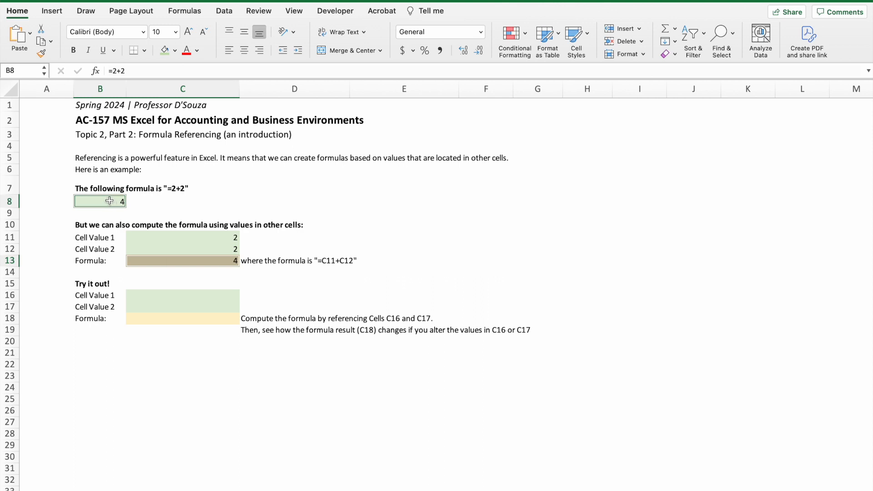
pyautogui.click(220, 261)
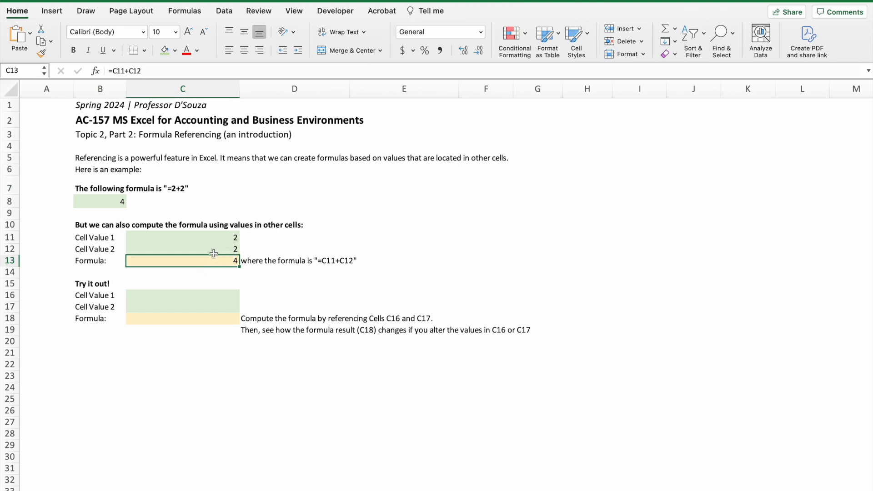
pyautogui.click(141, 71)
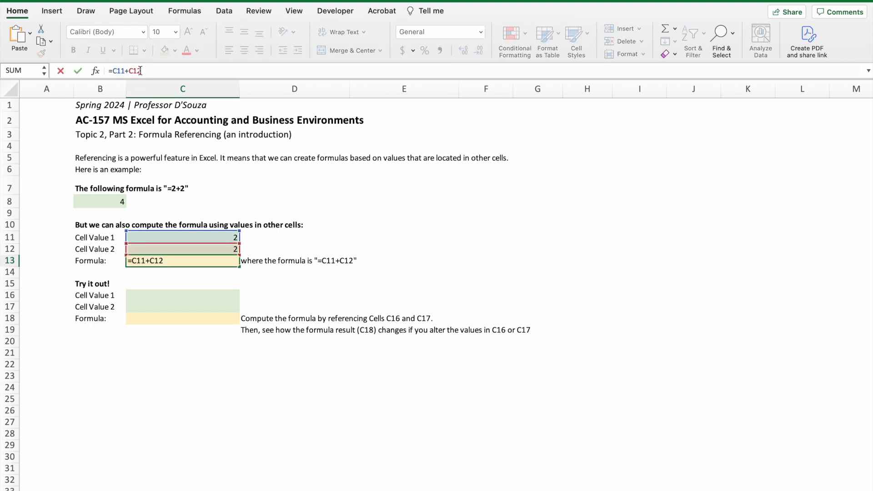
pyautogui.press('Escape')
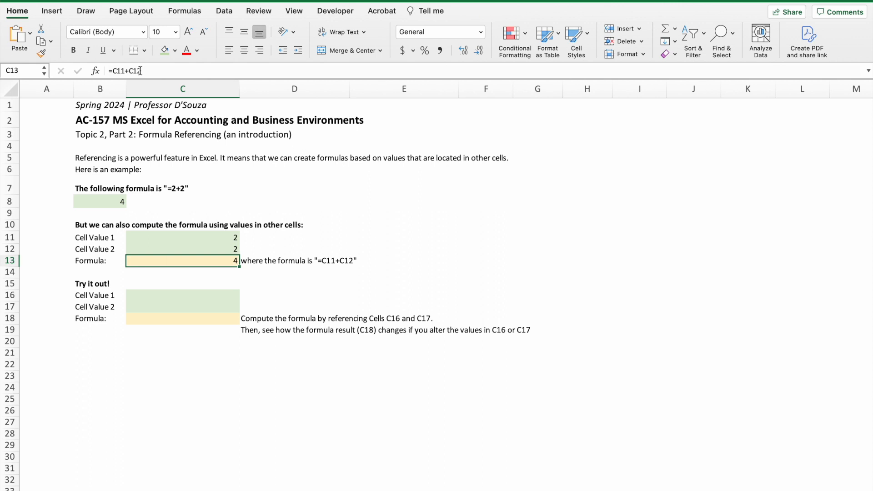
# Test the C13 formula by setting C11 to 3 and C12 to 7.
pyautogui.click(226, 236)
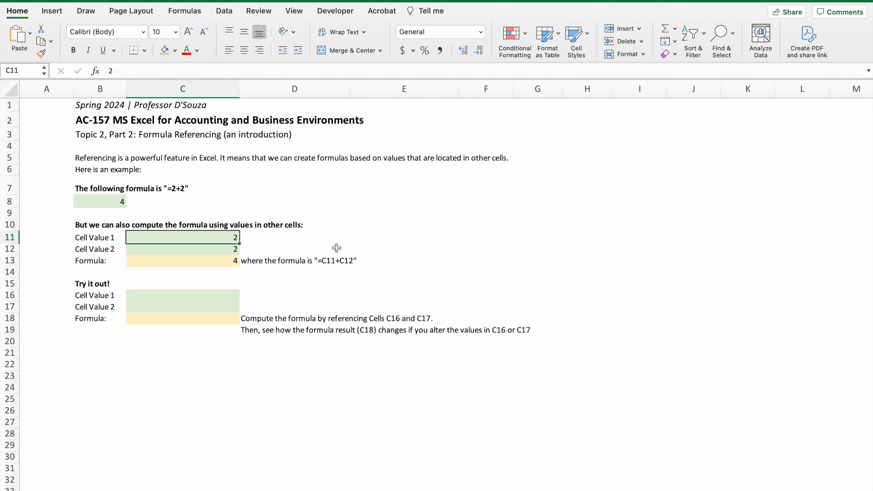
pyautogui.write('3')
pyautogui.press('Return')
pyautogui.press('Down')
pyautogui.press('Up')
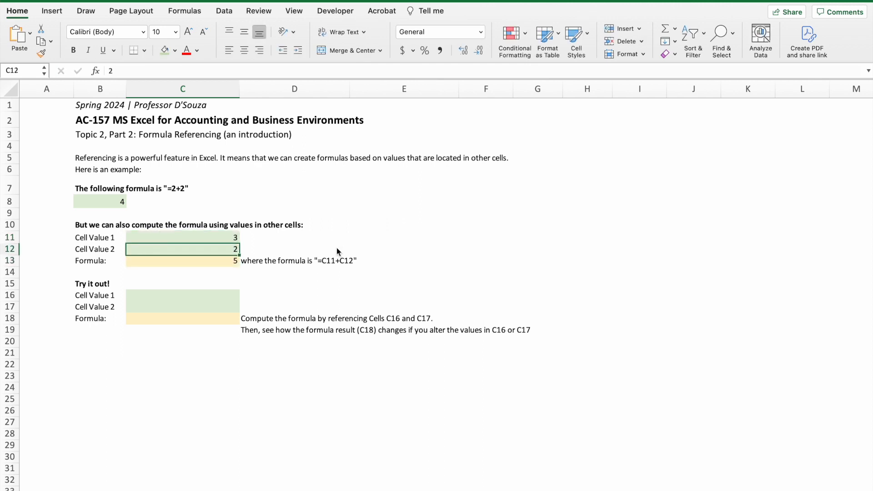
pyautogui.write('7')
pyautogui.press('Return')
# Test the C13 formula again with 1 in C11 and 2 in C12.
pyautogui.press('Up')
pyautogui.press('Up')
pyautogui.write('1')
pyautogui.press('Return')
pyautogui.write('2')
pyautogui.press('Return')
pyautogui.press('Up')
pyautogui.press('Down')
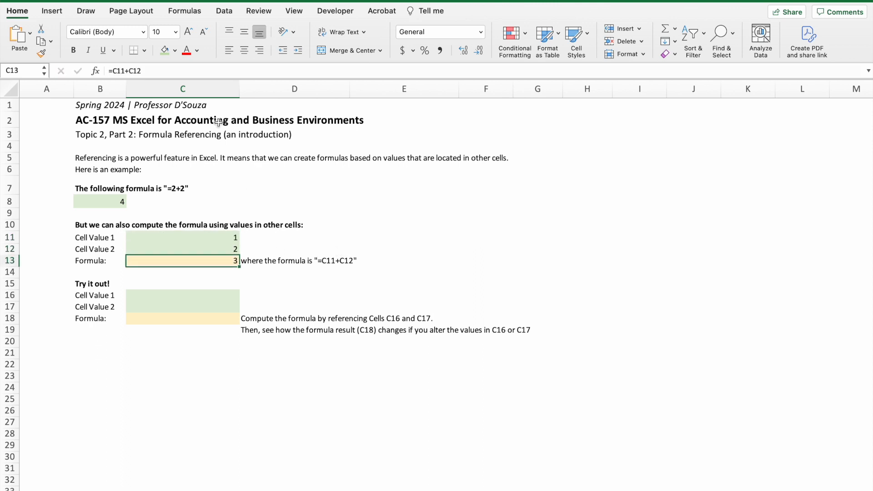
# Set Cell Value 1 in C11 to 2.
pyautogui.click(229, 237)
pyautogui.write('2')
pyautogui.press('Return')
pyautogui.press('Return')
# In the Try it out section, enter 1 in C16 and 5 in C17.
pyautogui.click(199, 296)
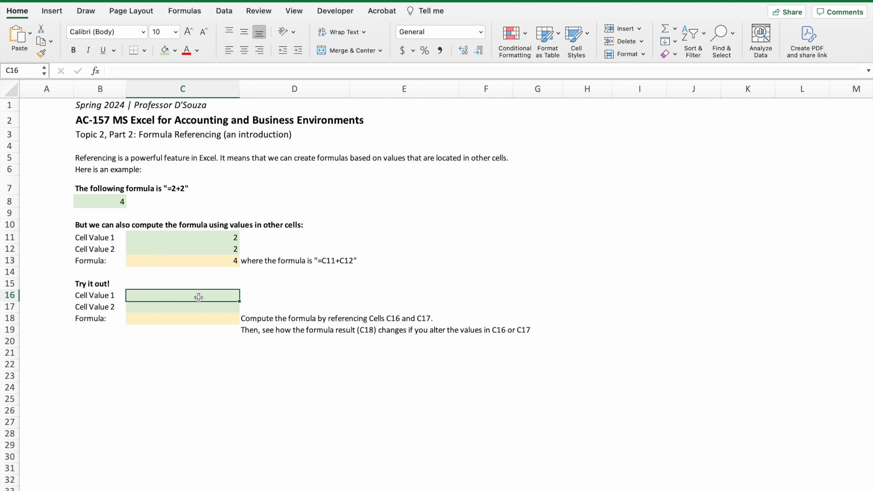
pyautogui.write('1')
pyautogui.press('Return')
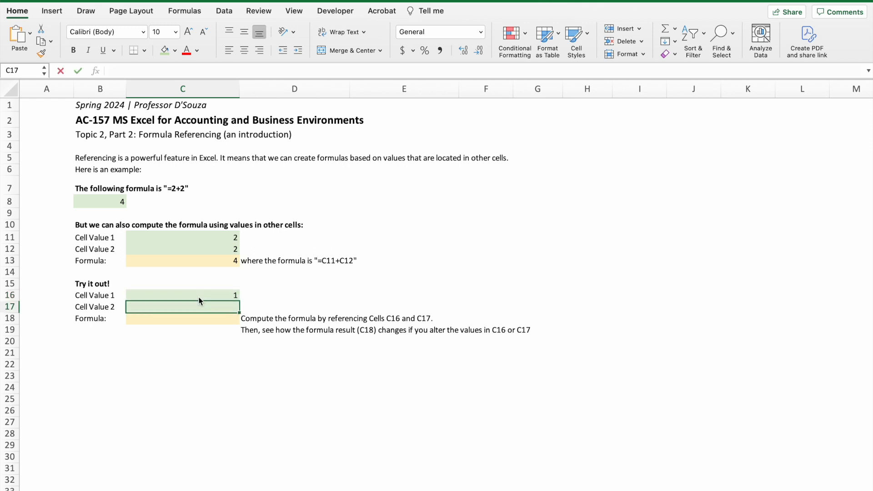
pyautogui.write('5')
pyautogui.press('Return')
# Compute the Try it out result in C18 with the formula =C16+C17.
pyautogui.write('=')
pyautogui.press('Up')
pyautogui.press('Up')
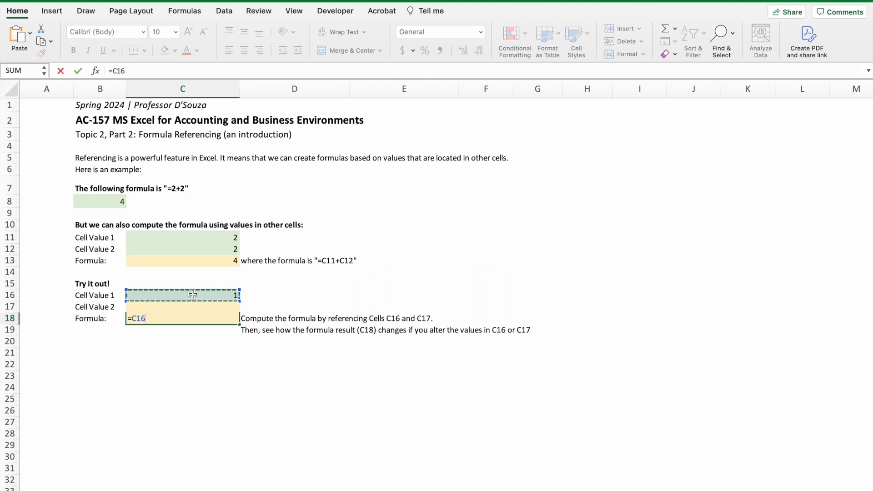
pyautogui.write('+')
pyautogui.press('Up')
pyautogui.press('Return')
pyautogui.press('Up')
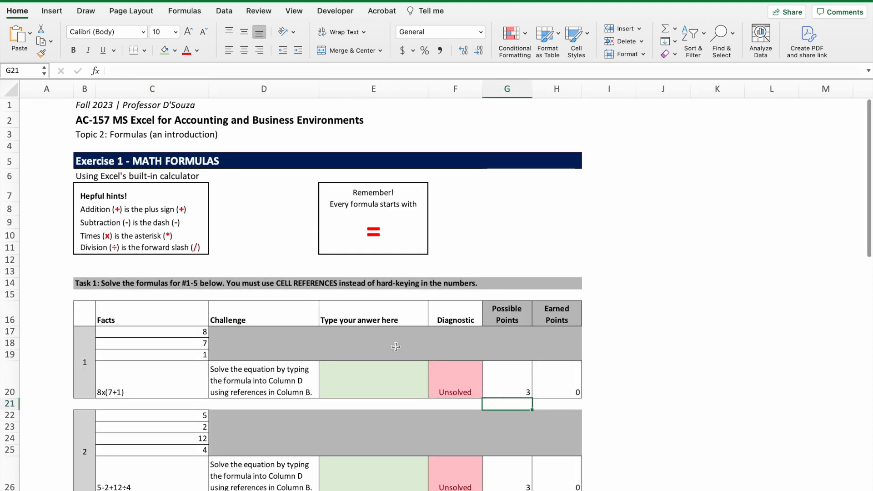
# On the Exercise 1 - MATH FORMULAS sheet, examine the first problem's expression in C20.
pyautogui.click(374, 390)
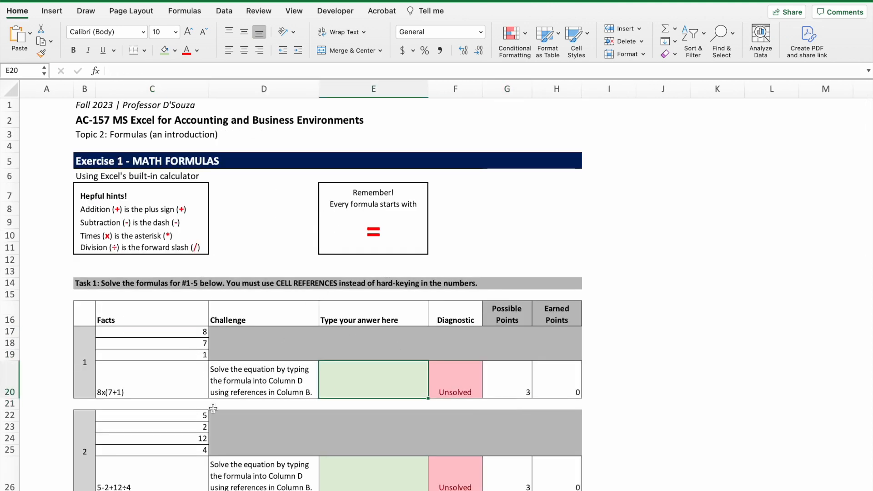
pyautogui.click(133, 391)
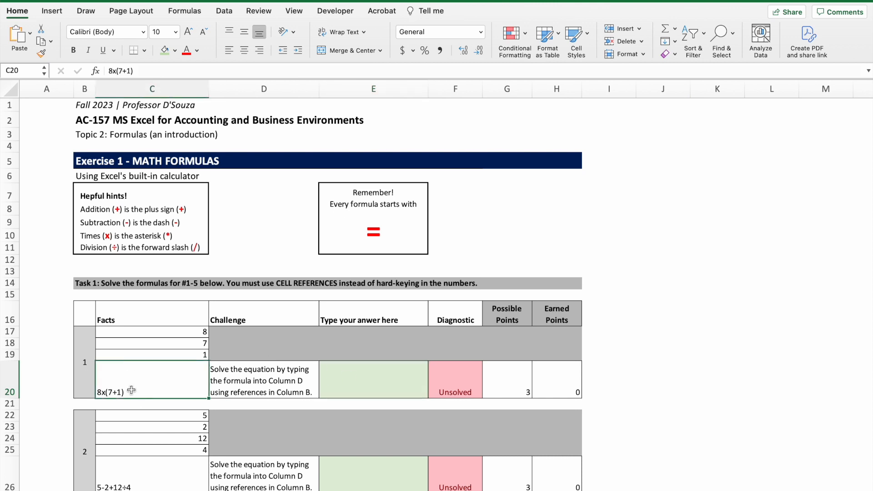
pyautogui.moveTo(107, 70); pyautogui.dragTo(206, 61)
# Build the formula =C17+(C18+C19) in answer cell E20 using references to the facts above.
pyautogui.click(362, 388)
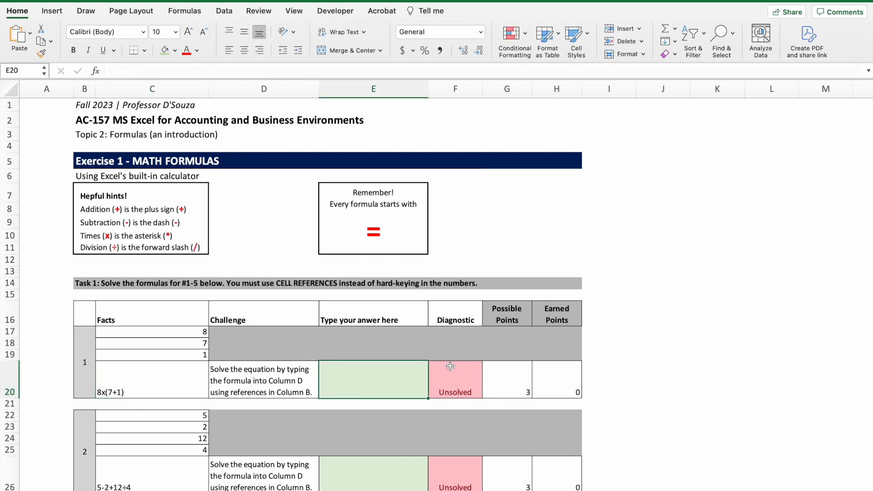
pyautogui.write('=')
pyautogui.click(187, 332)
pyautogui.write('+(')
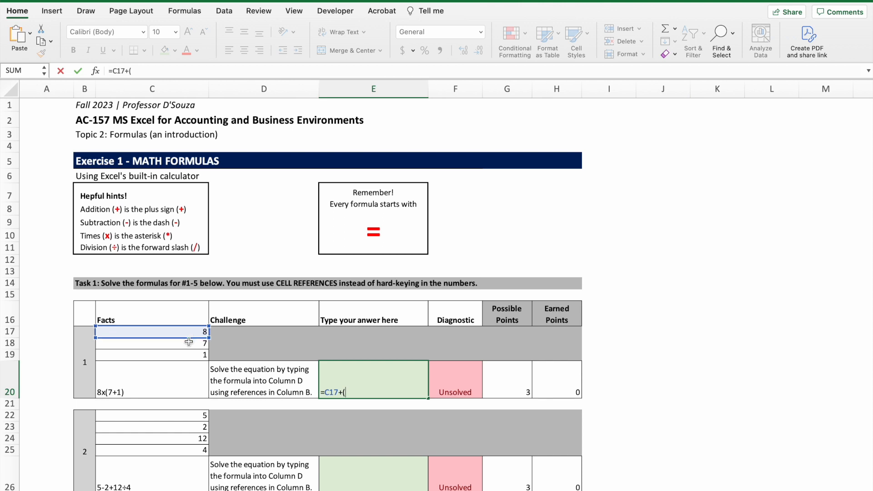
pyautogui.click(188, 344)
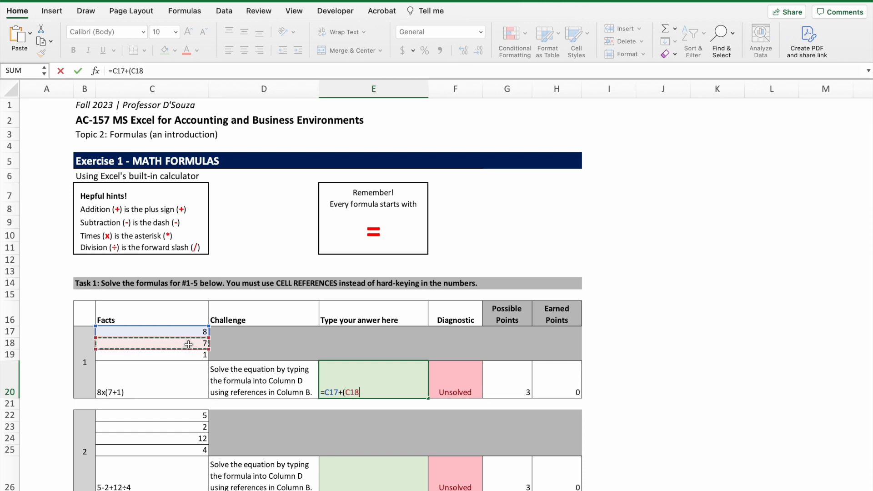
pyautogui.write('+')
pyautogui.click(191, 355)
pyautogui.write(')')
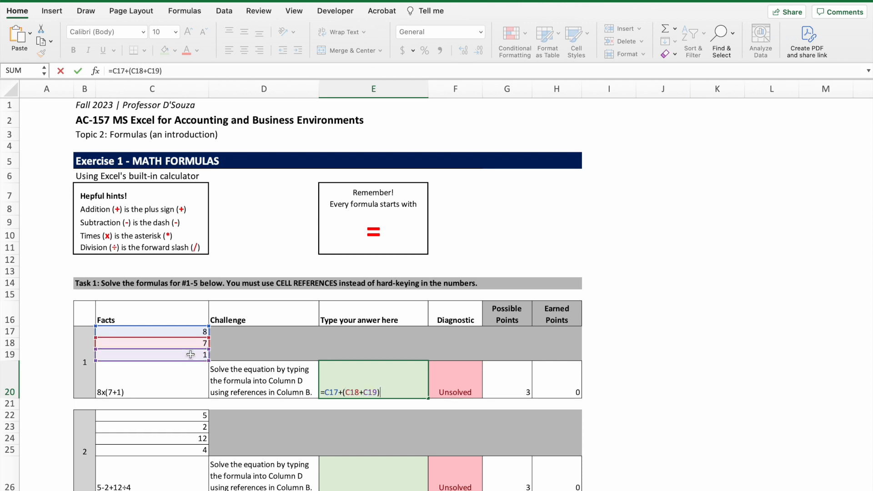
# Change the first operator in E20 to multiplication and commit the formula as =C17*(C18+C19).
pyautogui.doubleClick(127, 71)
pyautogui.write('*')
pyautogui.press('Return')
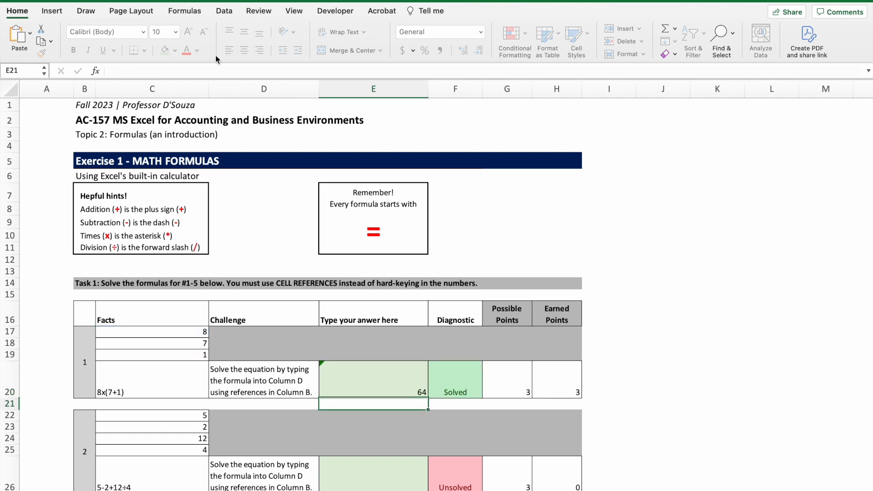
pyautogui.press('Up')
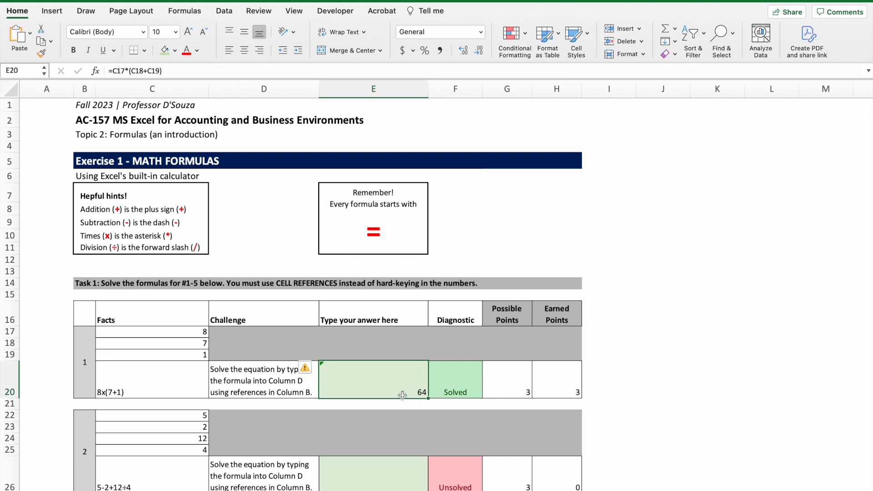
# Look over the remaining problems and the points total, and check the cells referenced in E20's formula.
pyautogui.scroll(-10, 402, 395)
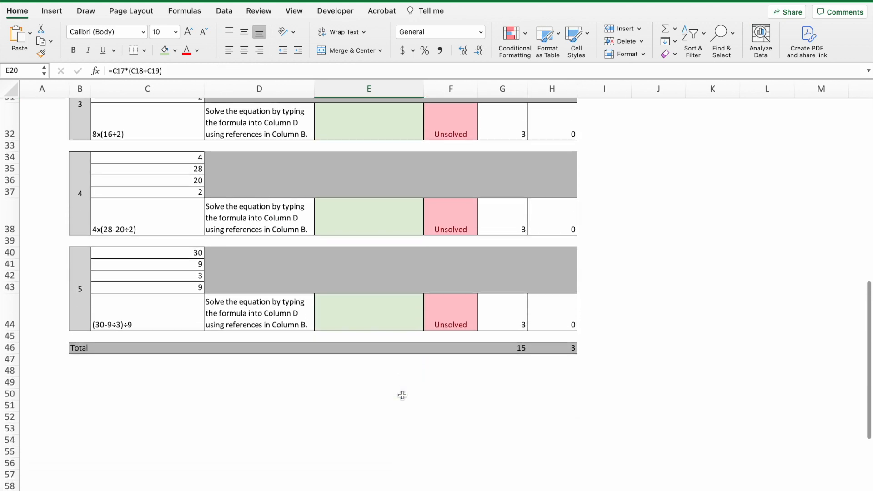
pyautogui.scroll(10, 402, 395)
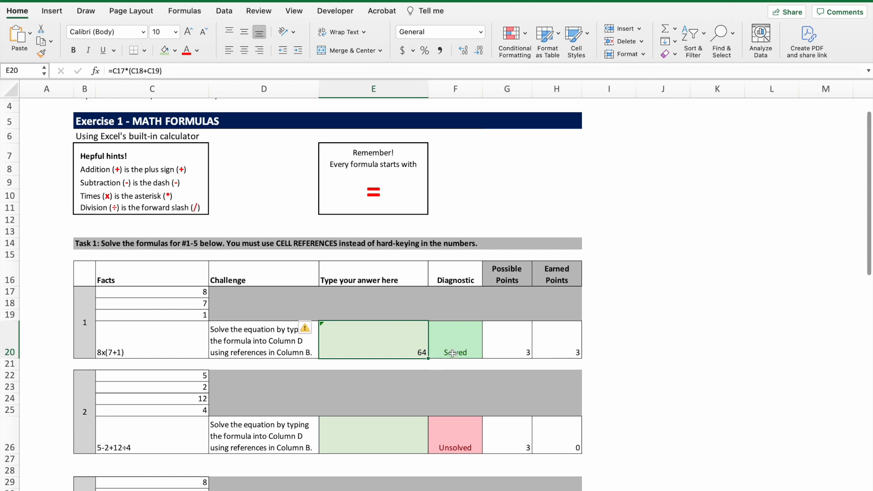
pyautogui.click(163, 72)
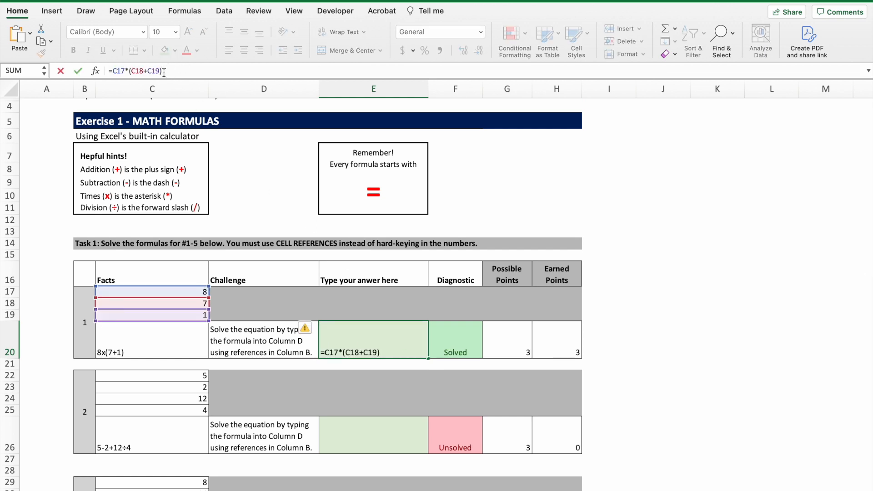
pyautogui.click(60, 70)
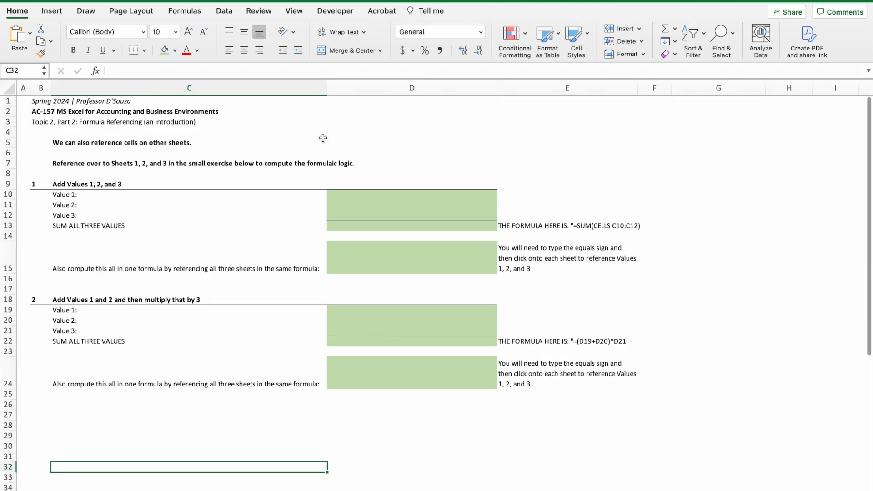
# From cell D10 on the cross-sheet referencing exercise, examine the source sheets holding Value 1 and Value 3.
pyautogui.click(402, 196)
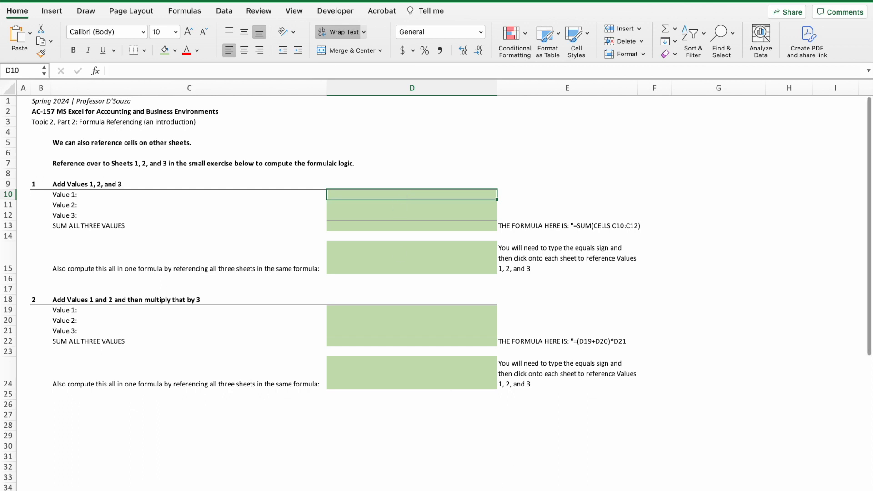
pyautogui.click(491, 490)
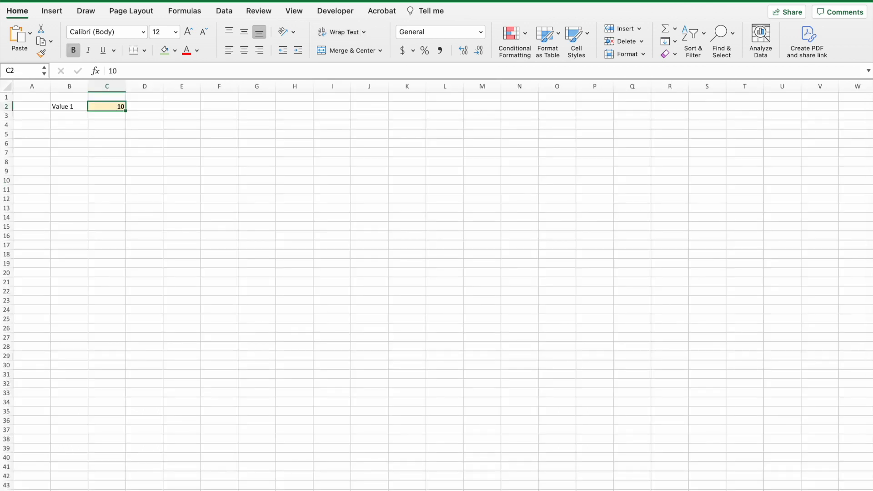
pyautogui.click(470, 490)
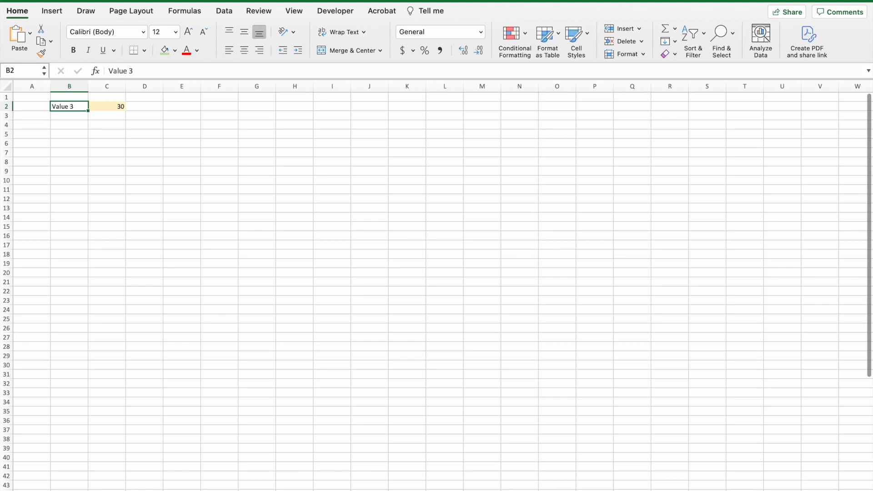
# Reference Value 1 in answer cell D10 with the formula ='Sheet 1'!C2.
pyautogui.click(410, 490)
pyautogui.write('=')
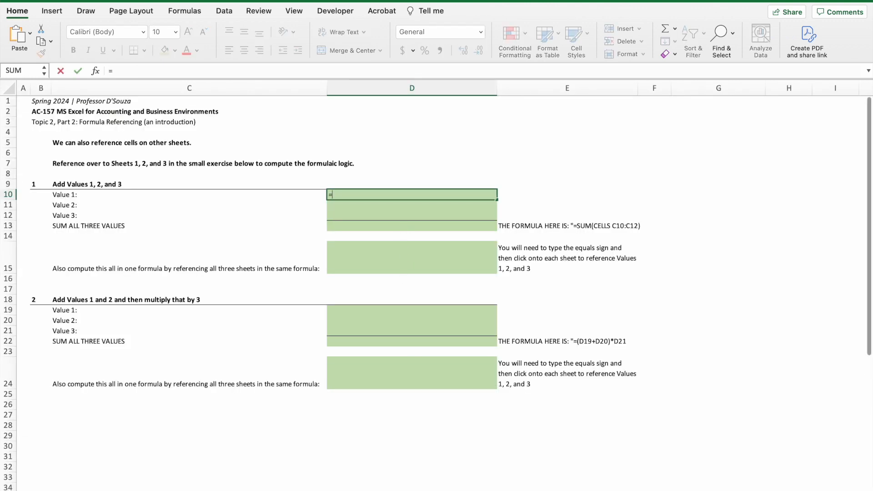
pyautogui.click(434, 490)
pyautogui.click(117, 106)
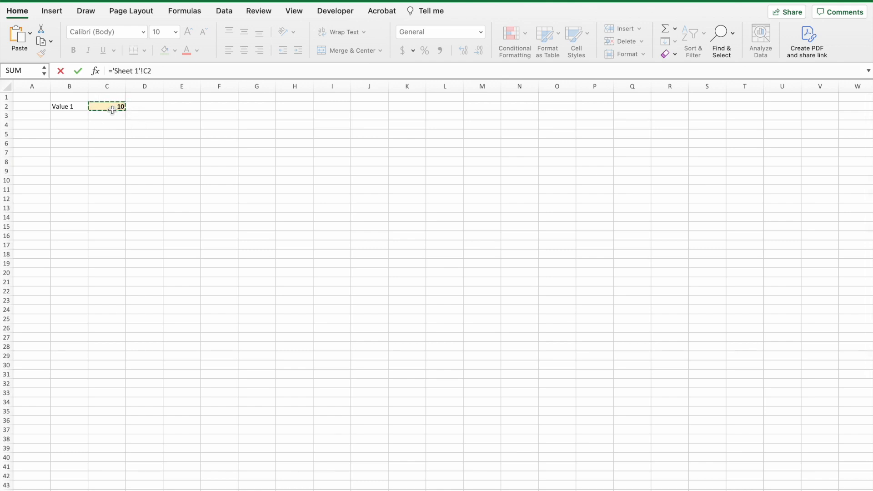
pyautogui.press('Return')
# Reference Value 2 in answer cell D11 by linking to cell C2 on Sheet 2.
pyautogui.write('=')
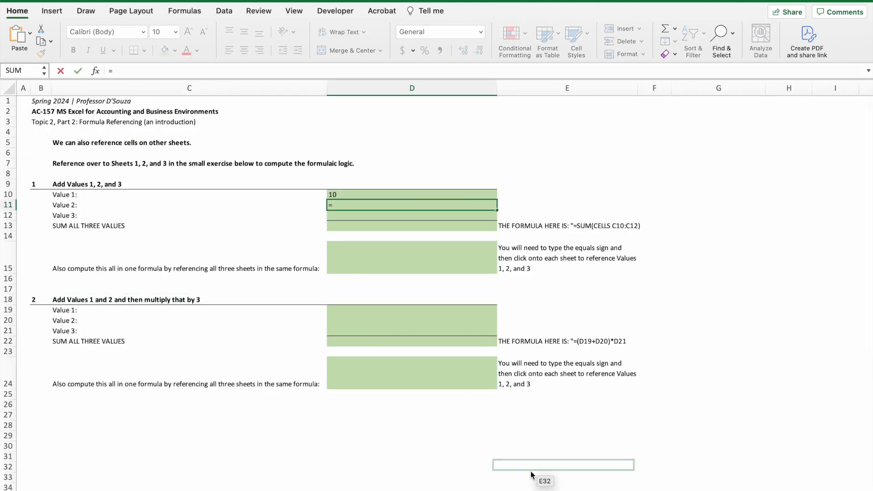
pyautogui.click(467, 490)
pyautogui.click(117, 107)
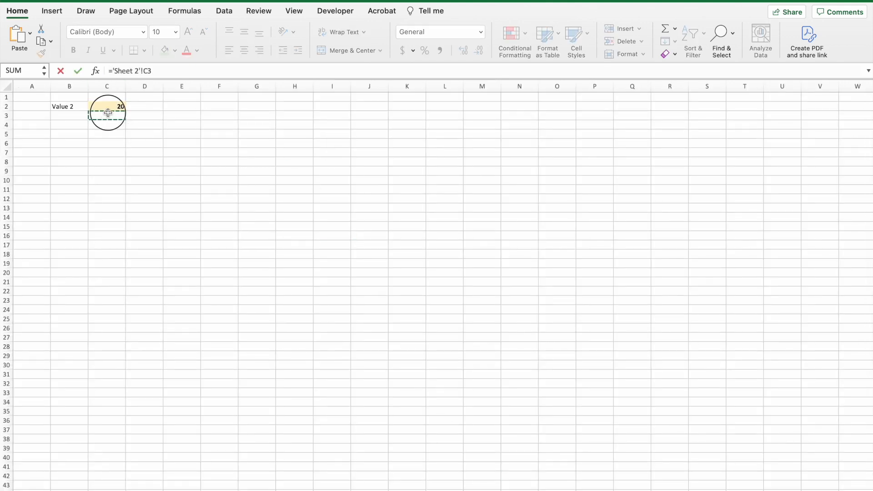
pyautogui.press('Return')
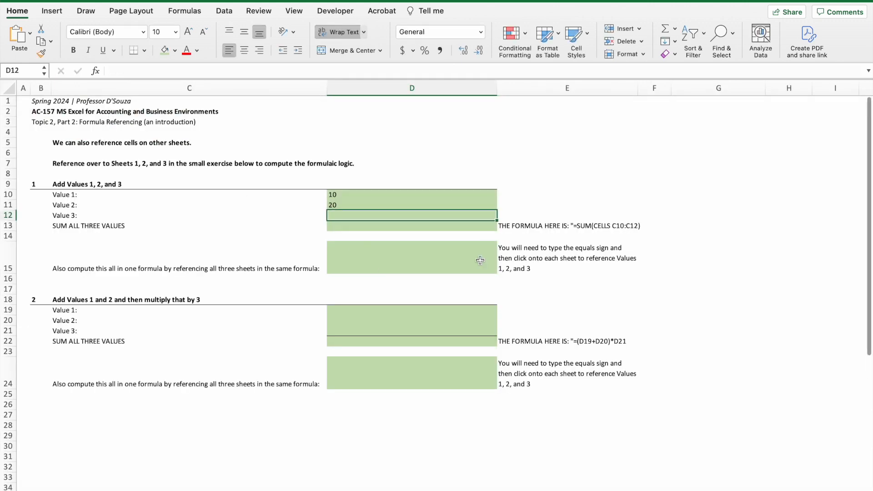
# Reference Value 3 in answer cell D12 by linking to cell C2 on Sheet 3.
pyautogui.write('=')
pyautogui.click(498, 490)
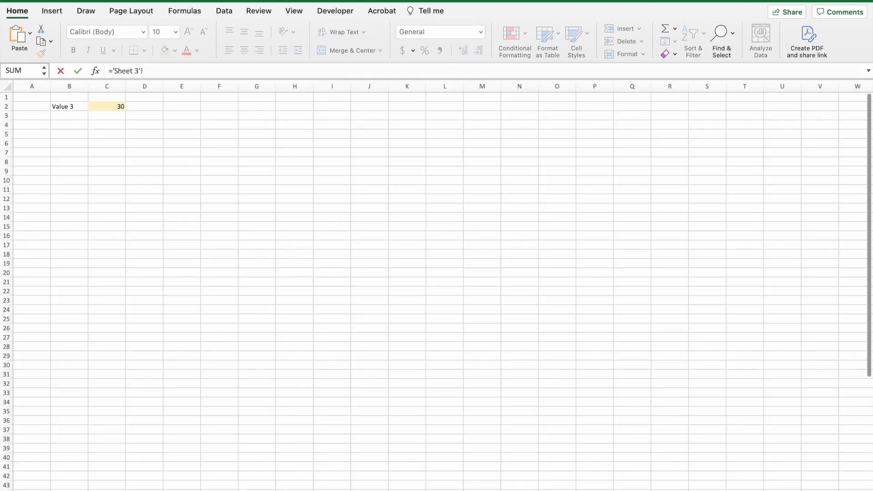
pyautogui.click(118, 105)
pyautogui.press('Return')
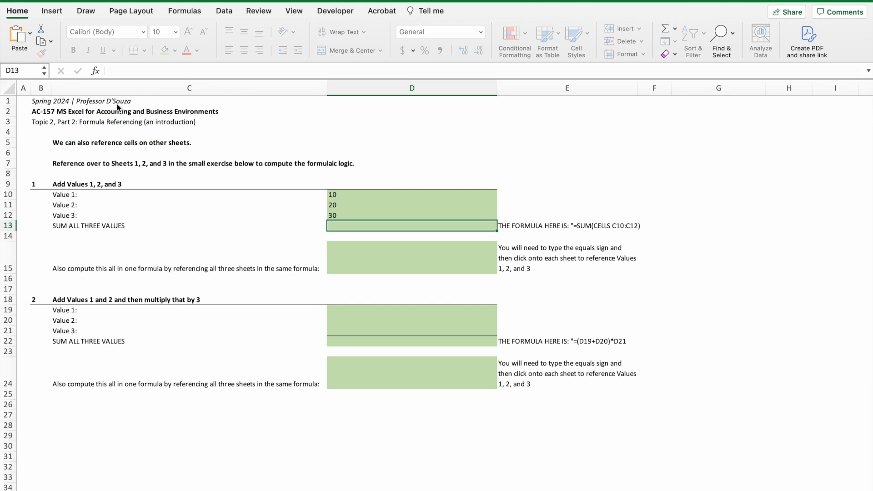
# Add the three referenced values in D13 with a SUM formula over D10:D12.
pyautogui.write('=sum(')
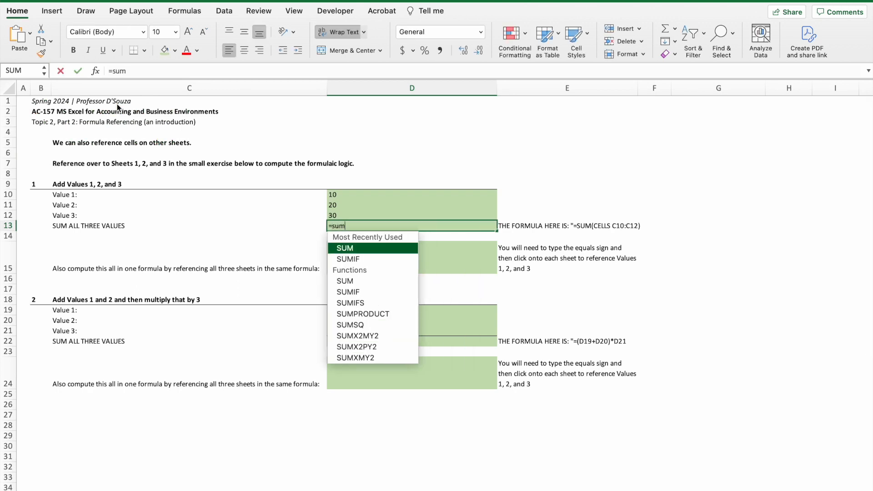
pyautogui.press('Up')
pyautogui.hotkey('shift', 'Up')
pyautogui.hotkey('shift', 'Up')
pyautogui.write(')')
pyautogui.press('Return')
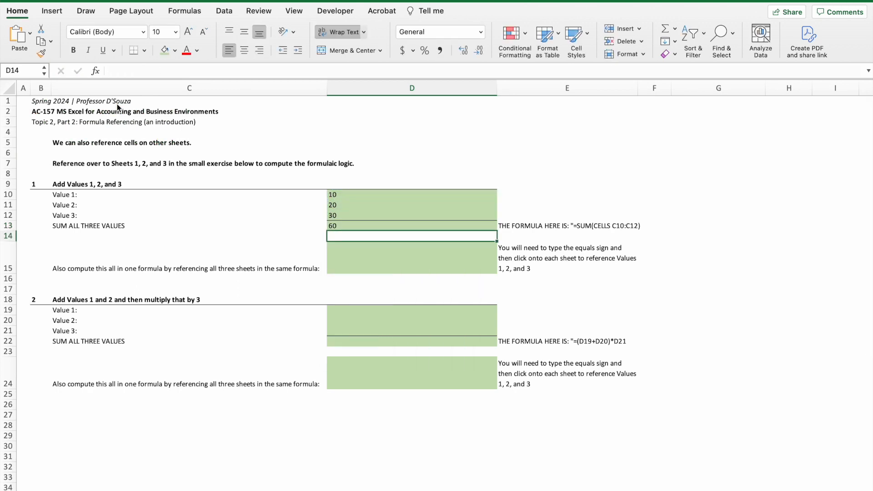
# Clear the formulas from answer cells D10 through D13 in the first problem.
pyautogui.press('Up')
pyautogui.press('Down')
pyautogui.moveTo(356, 175); pyautogui.dragTo(369, 422)
pyautogui.click(366, 195)
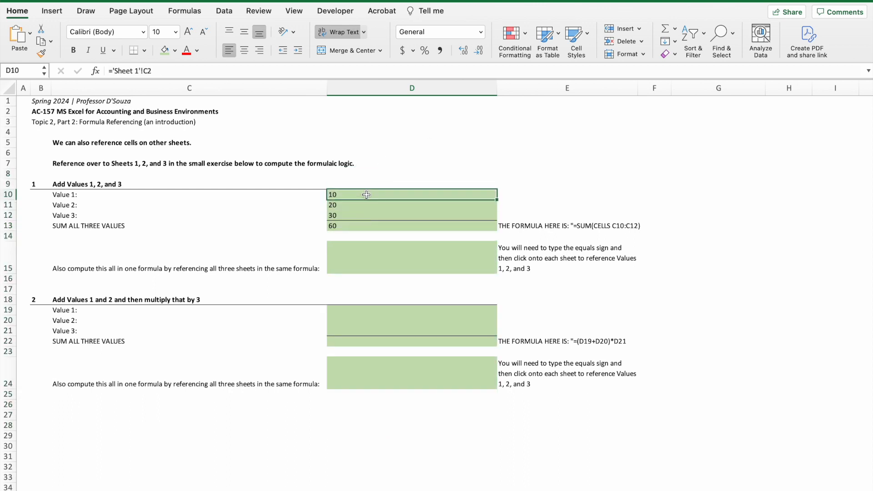
pyautogui.keyDown('shift'); pyautogui.click(364, 225); pyautogui.keyUp('shift')
pyautogui.press('Delete')
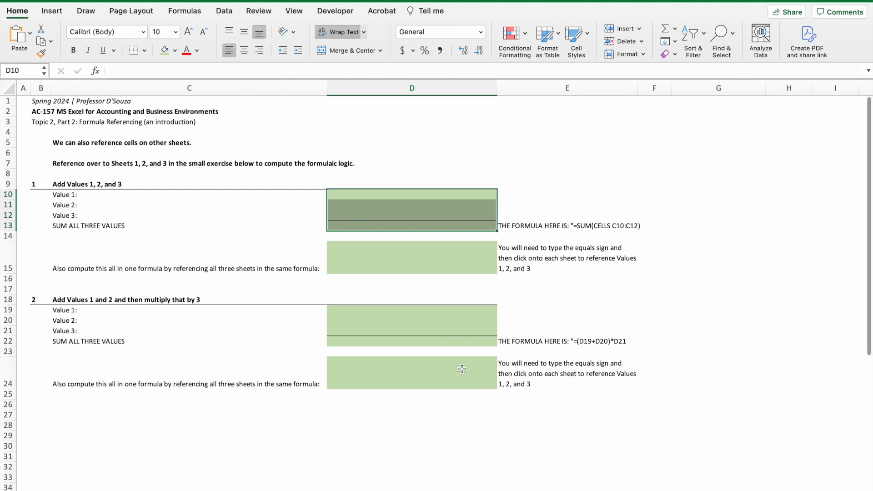
# View the sheet holding Value 1, return to the exercise sheet and select the SUM ALL THREE VALUES label in C13.
pyautogui.hotkey('ctrl', 'pagedown')
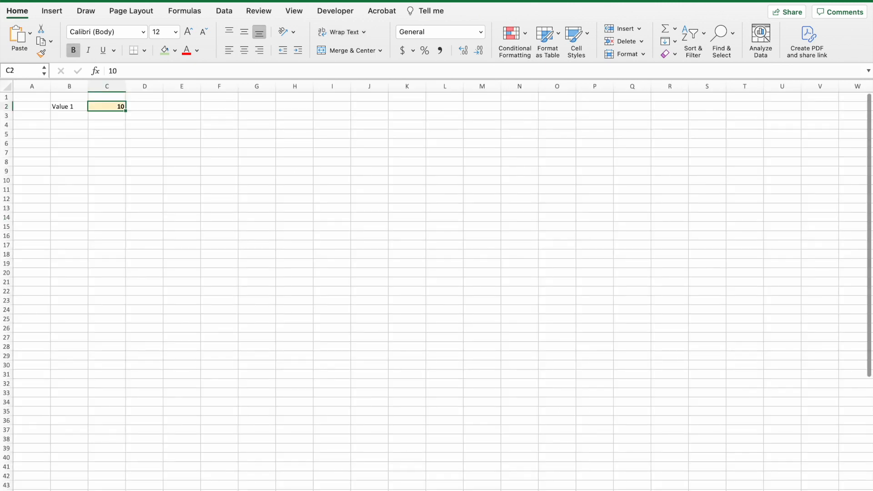
pyautogui.hotkey('ctrl', 'pageup')
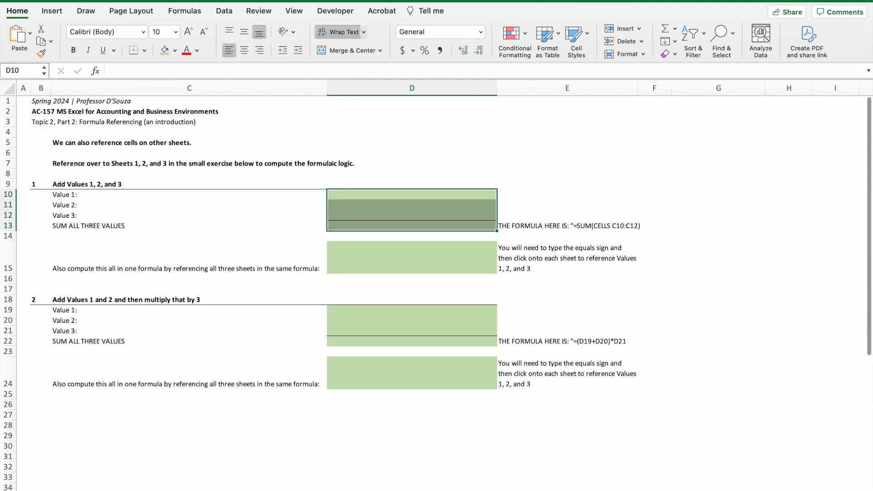
pyautogui.click(265, 224)
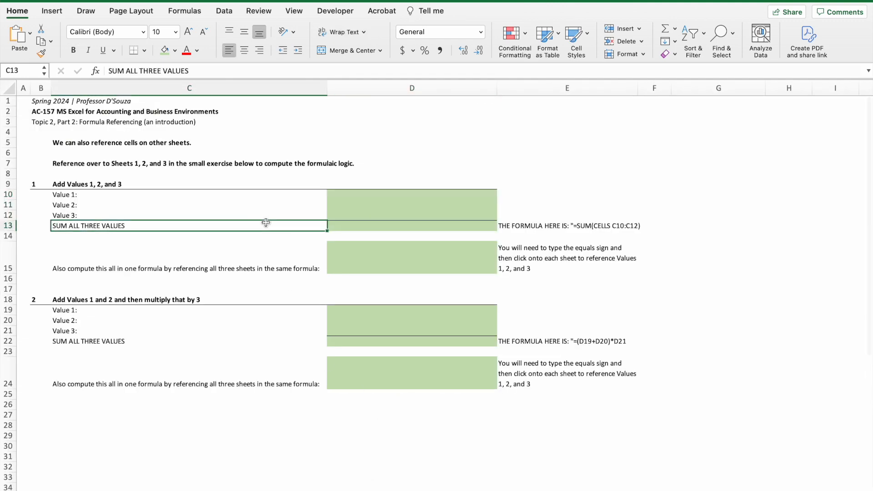